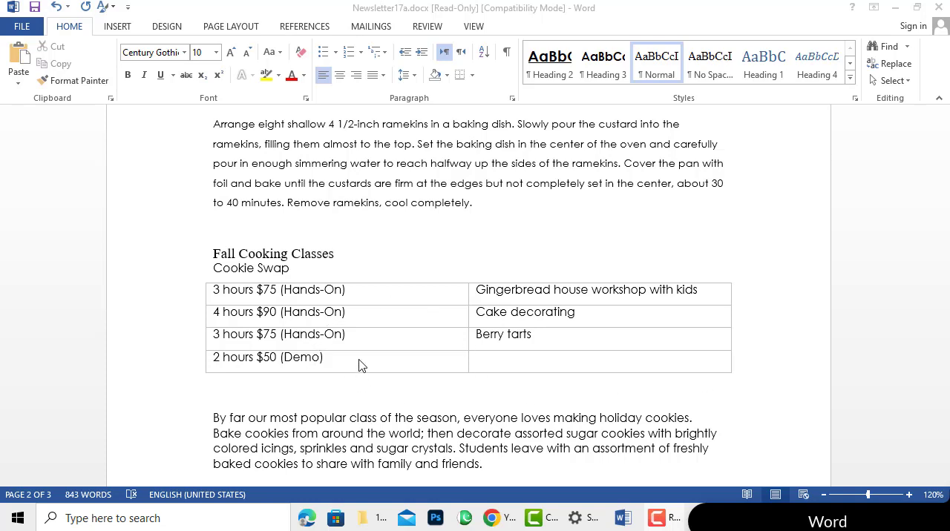
Draw a vertical border with Draw Table through the first-row "3 hours $75 (Hands-On)" cell, just after its text
{"action": "left_click", "coordinate": [391, 326]}
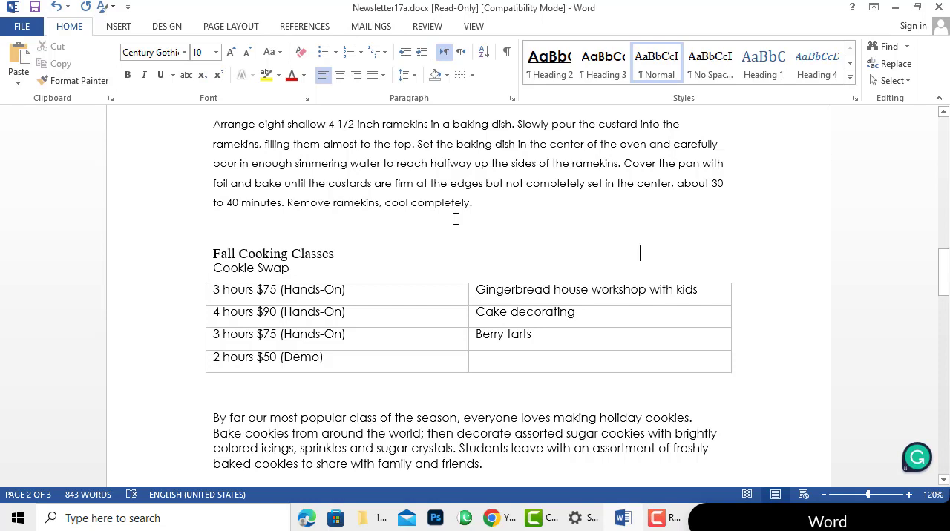
{"action": "key", "text": "Tab"}
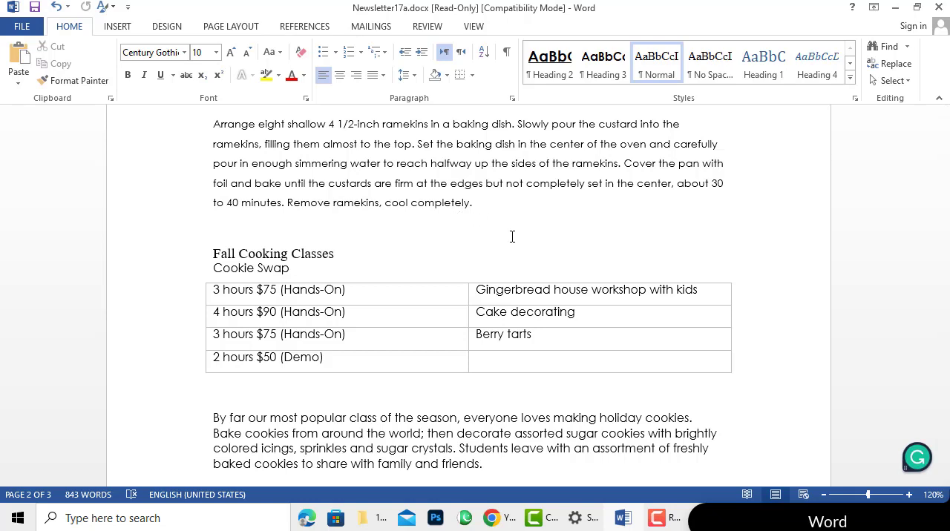
{"action": "left_click", "coordinate": [573, 334]}
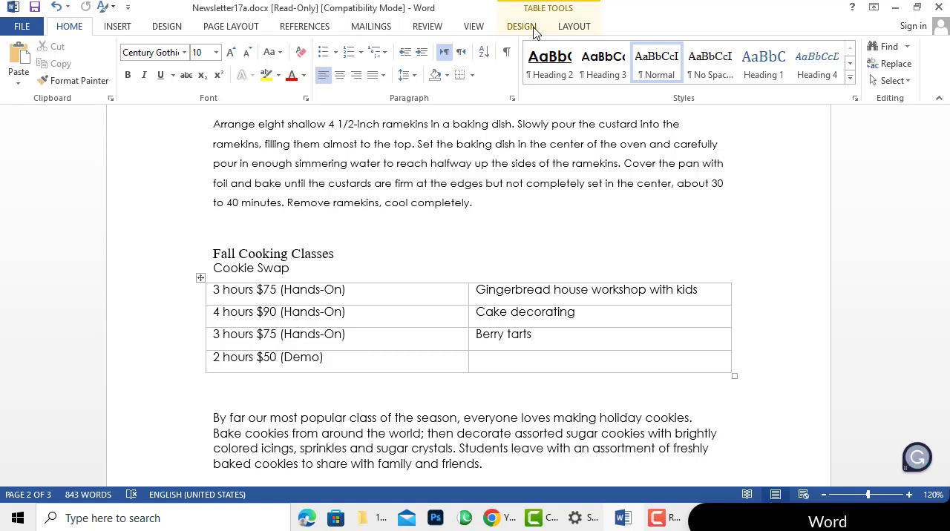
{"action": "left_click", "coordinate": [573, 28]}
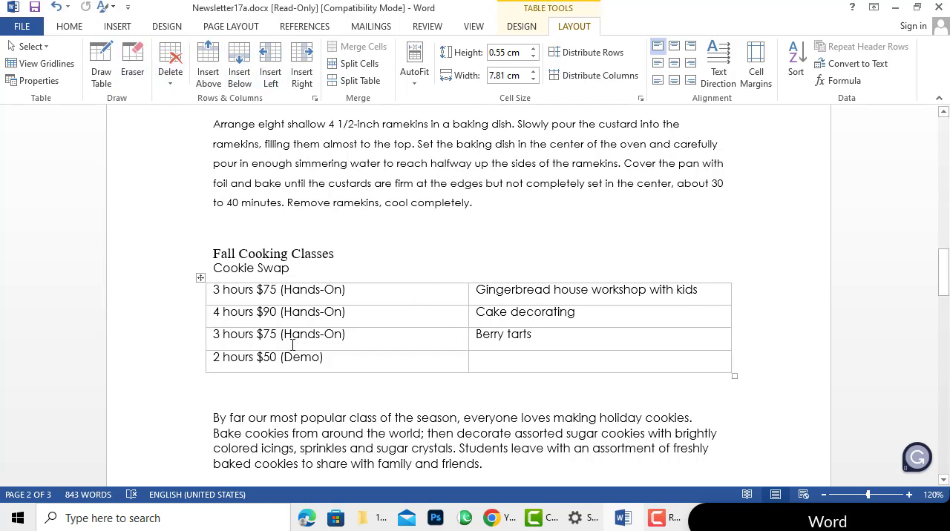
{"action": "left_click", "coordinate": [201, 278]}
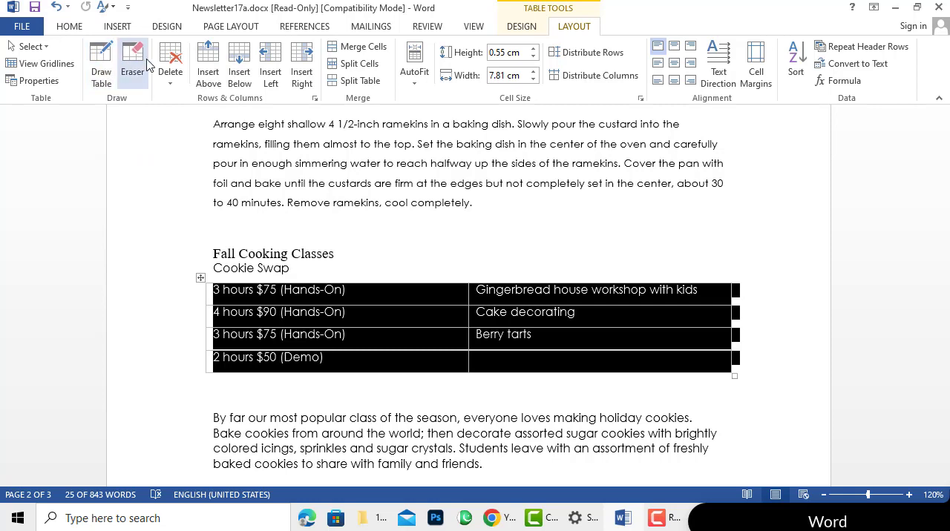
{"action": "left_click", "coordinate": [102, 57]}
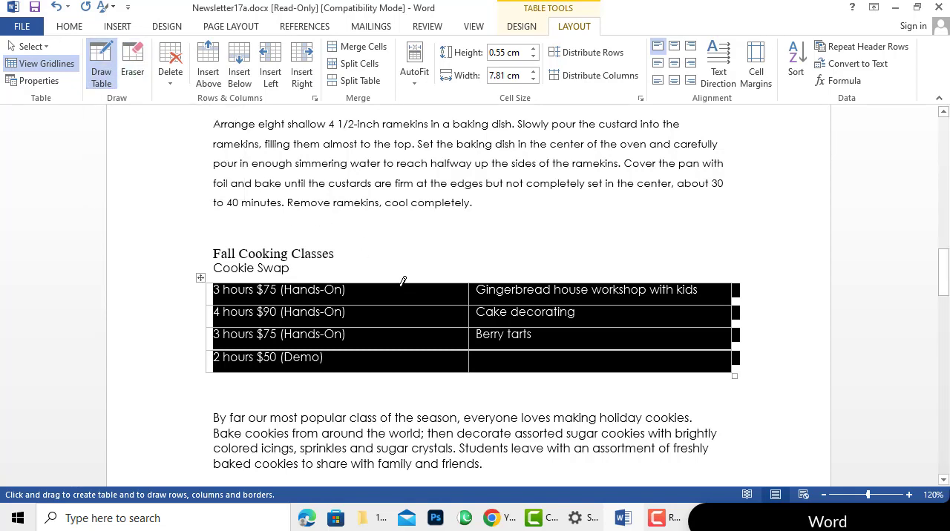
{"action": "left_click", "coordinate": [363, 285]}
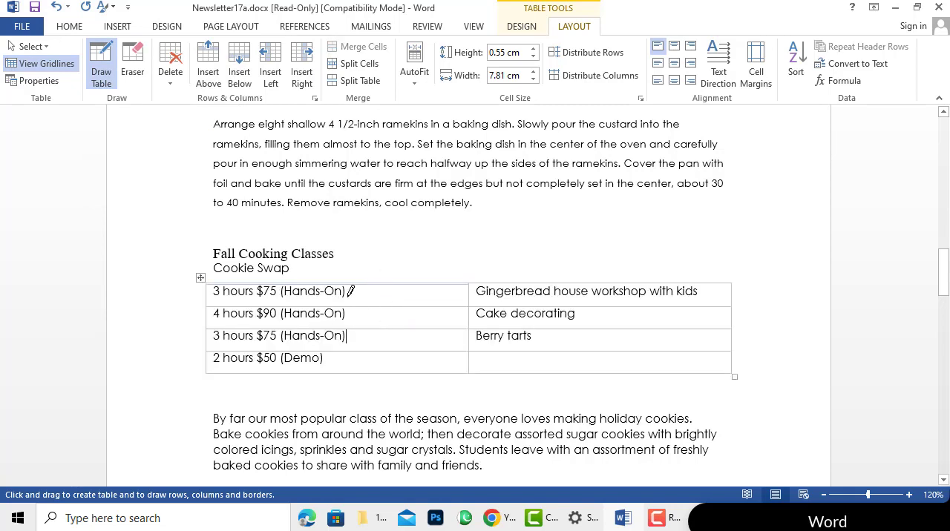
{"action": "left_click_drag", "start_coordinate": [363, 278], "coordinate": [369, 298]}
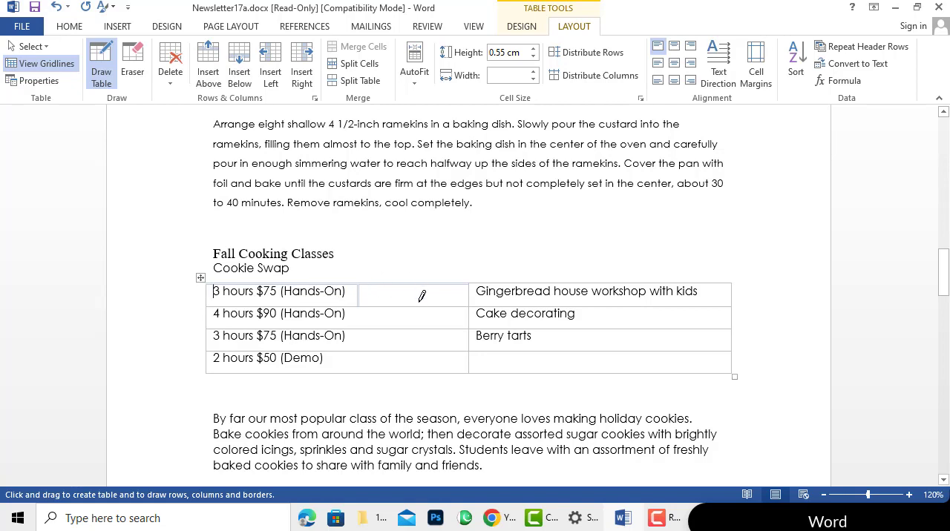
{"action": "left_click", "coordinate": [908, 495]}
{"action": "left_click", "coordinate": [908, 495]}
{"action": "left_click", "coordinate": [909, 495]}
{"action": "left_click", "coordinate": [908, 495]}
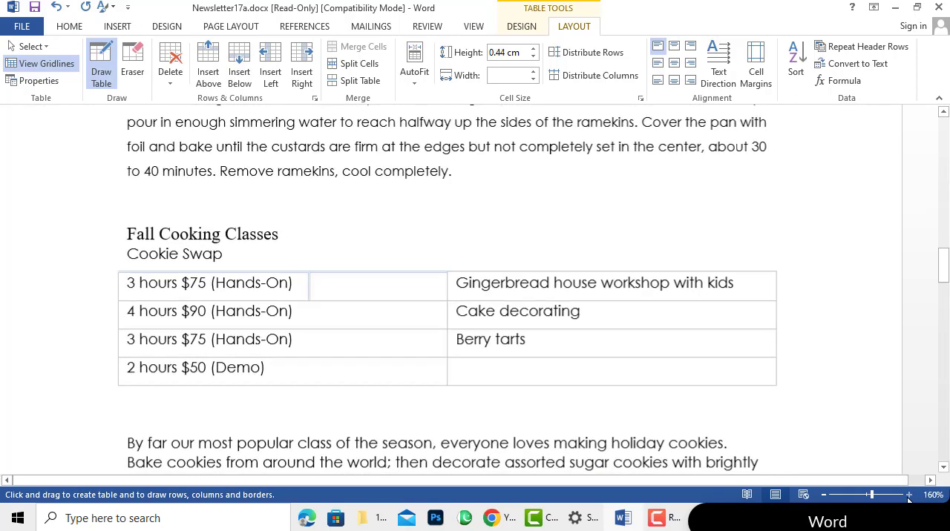
{"action": "left_click", "coordinate": [908, 495]}
{"action": "left_click", "coordinate": [908, 495]}
{"action": "left_click", "coordinate": [908, 495]}
{"action": "left_click", "coordinate": [908, 495]}
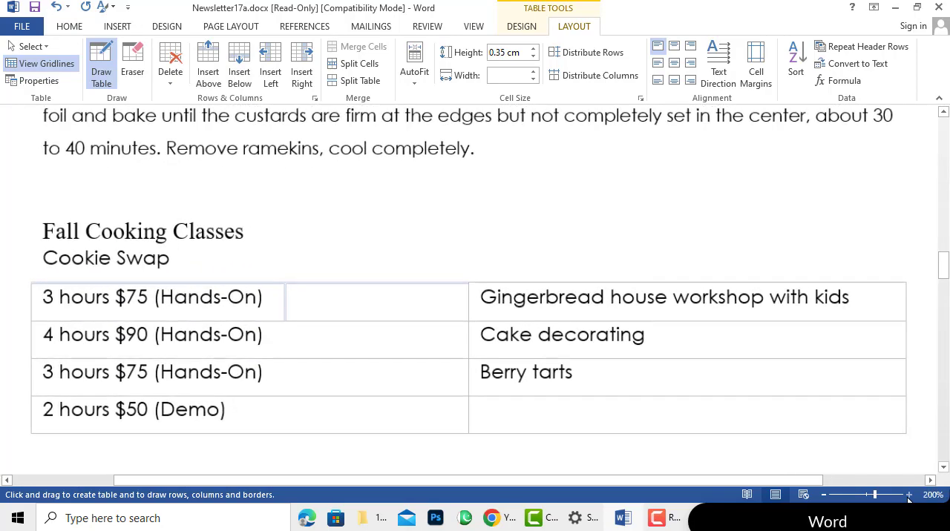
{"action": "left_click_drag", "start_coordinate": [703, 480], "coordinate": [660, 480]}
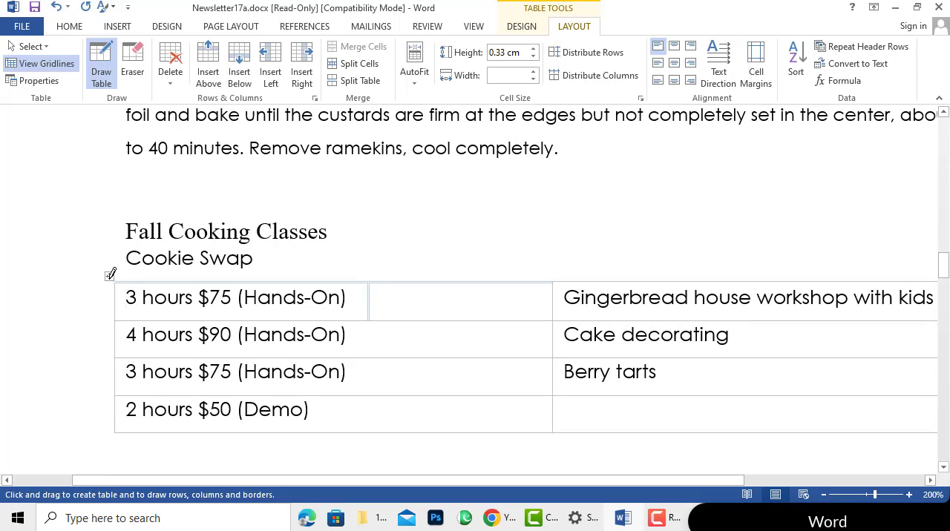
{"action": "left_click", "coordinate": [100, 73]}
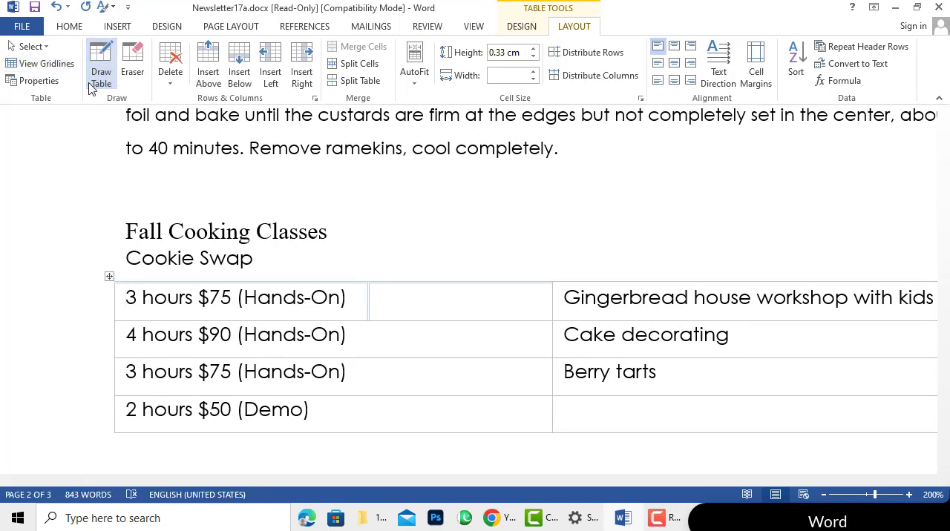
Apply a light grid table style with thin borders, bold header row and bold last column to the whole table
{"action": "left_click", "coordinate": [112, 277]}
{"action": "left_click", "coordinate": [519, 26]}
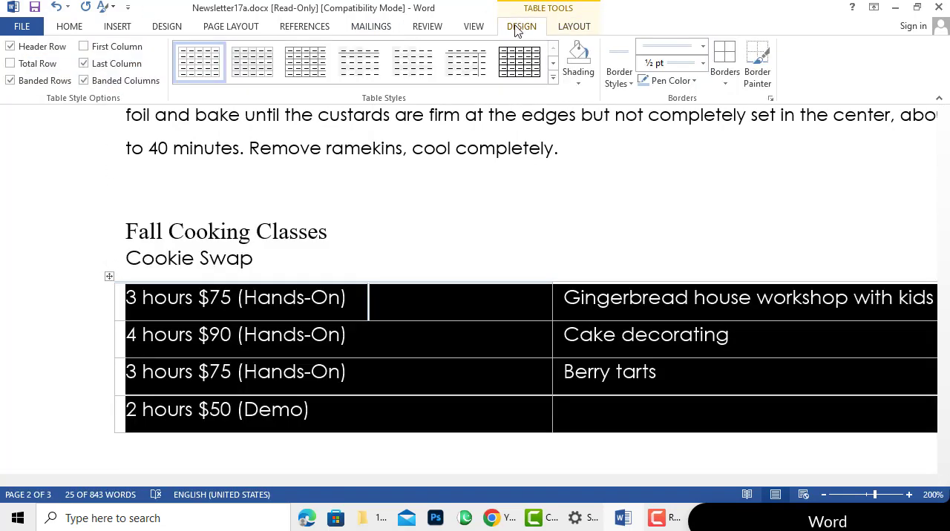
{"action": "left_click", "coordinate": [554, 83]}
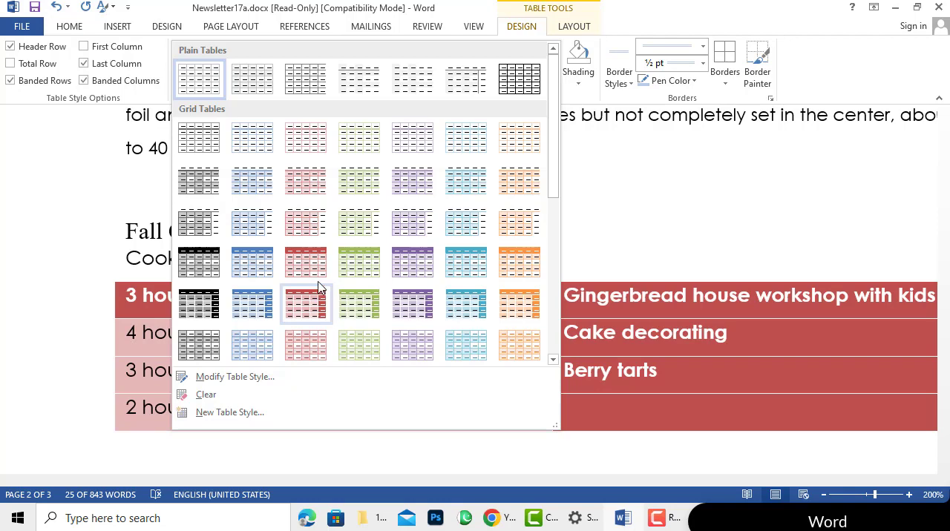
{"action": "key", "text": "Escape"}
{"action": "left_click", "coordinate": [448, 224]}
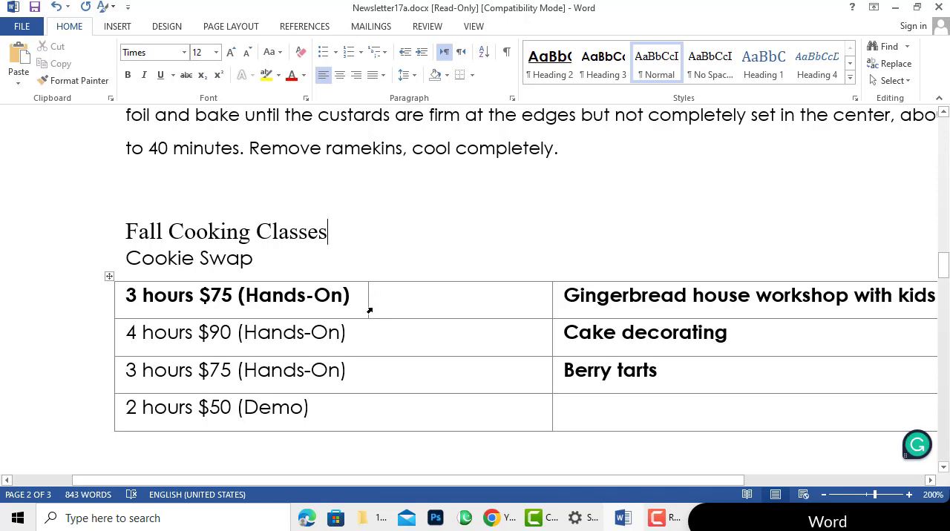
Enter "qwertt" in the new empty cell of the first row and delete it again
{"action": "left_click", "coordinate": [438, 345]}
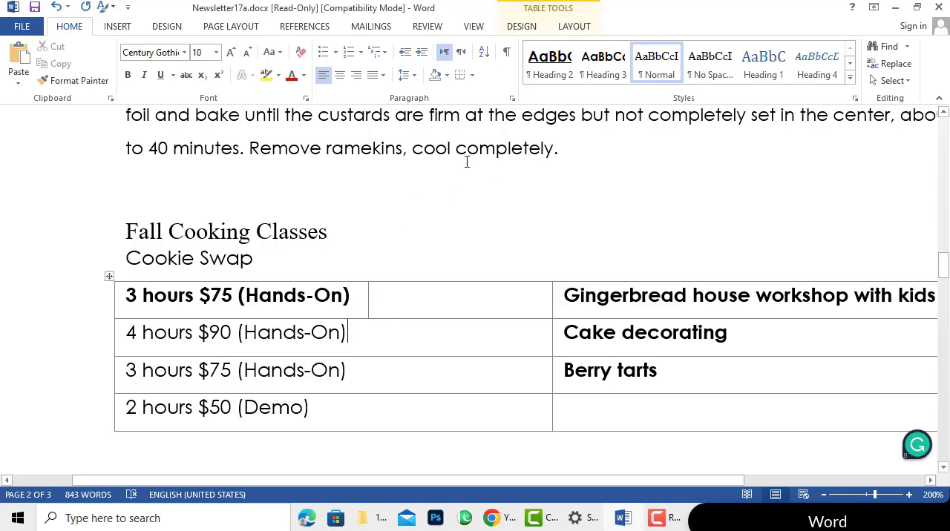
{"action": "left_click", "coordinate": [576, 27]}
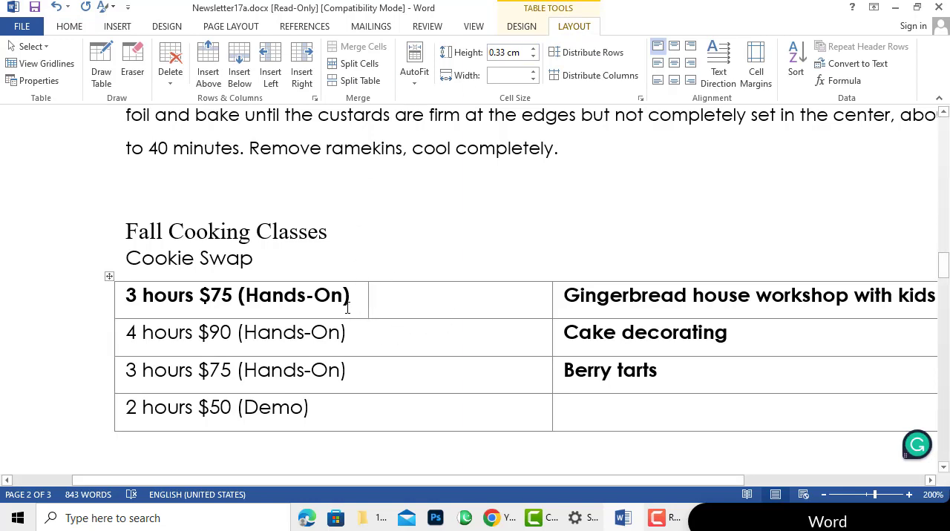
{"action": "left_click", "coordinate": [400, 299]}
{"action": "type", "text": "qwe"}
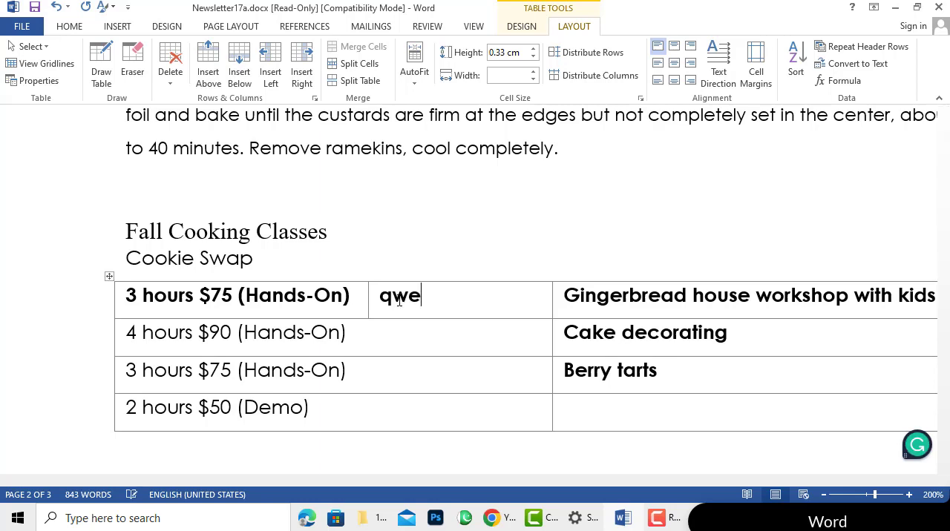
{"action": "type", "text": "rtt"}
{"action": "left_click_drag", "start_coordinate": [441, 300], "coordinate": [379, 306]}
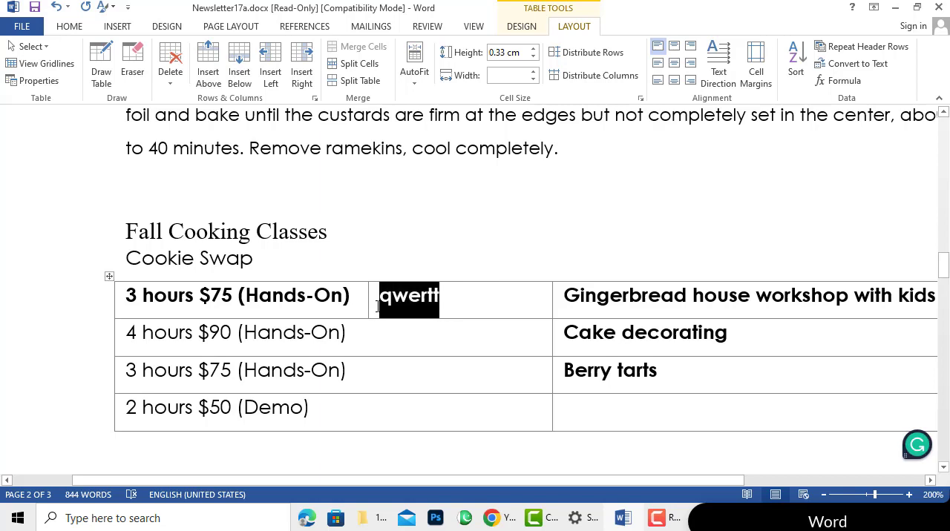
{"action": "key", "text": "Delete"}
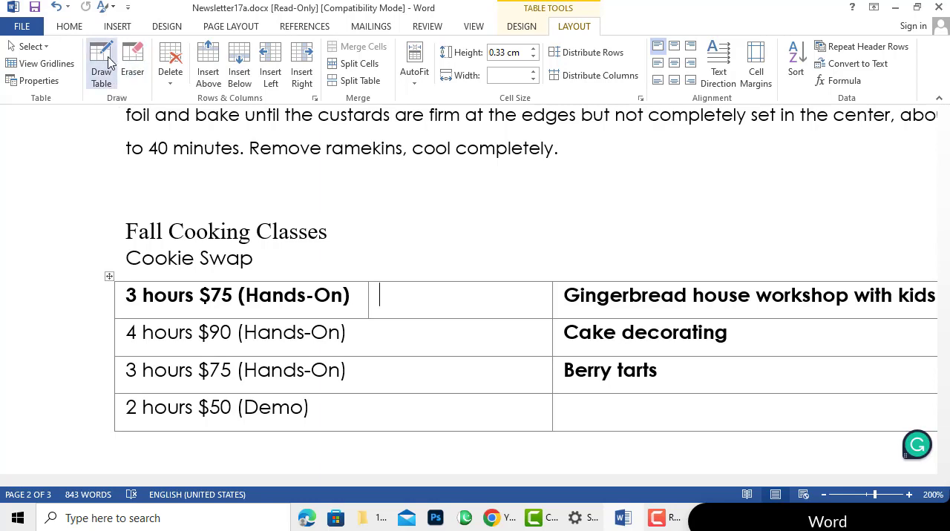
Erase the drawn vertical border after "3 hours $75 (Hands-On)" in the first row with the Eraser
{"action": "left_click", "coordinate": [132, 60]}
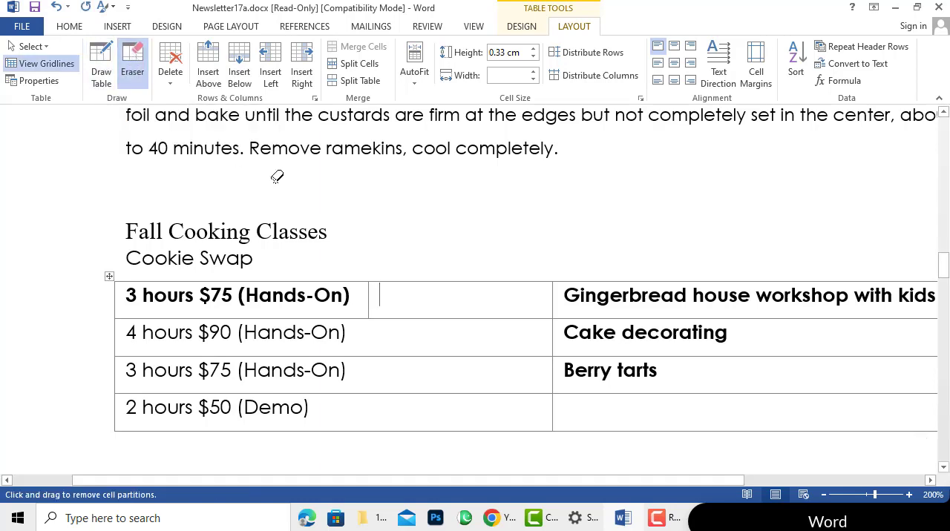
{"action": "left_click", "coordinate": [372, 296]}
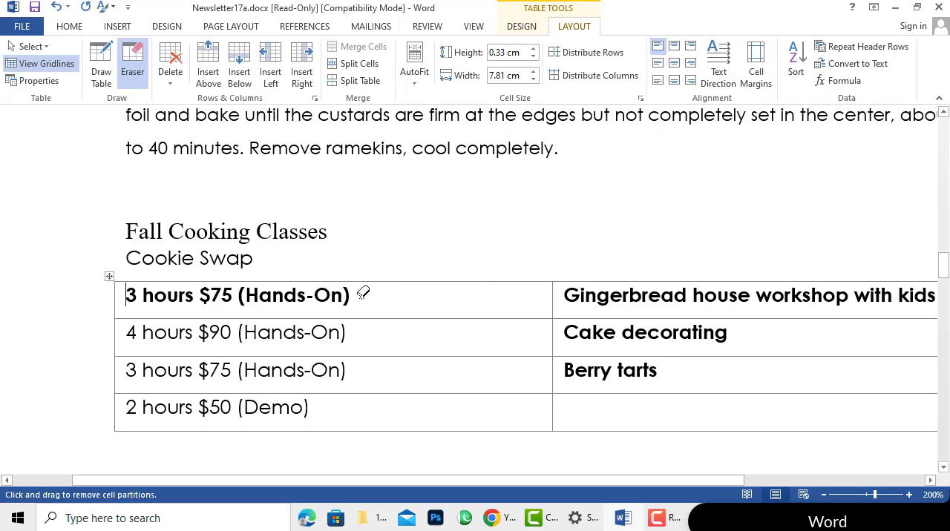
{"action": "left_click", "coordinate": [170, 88]}
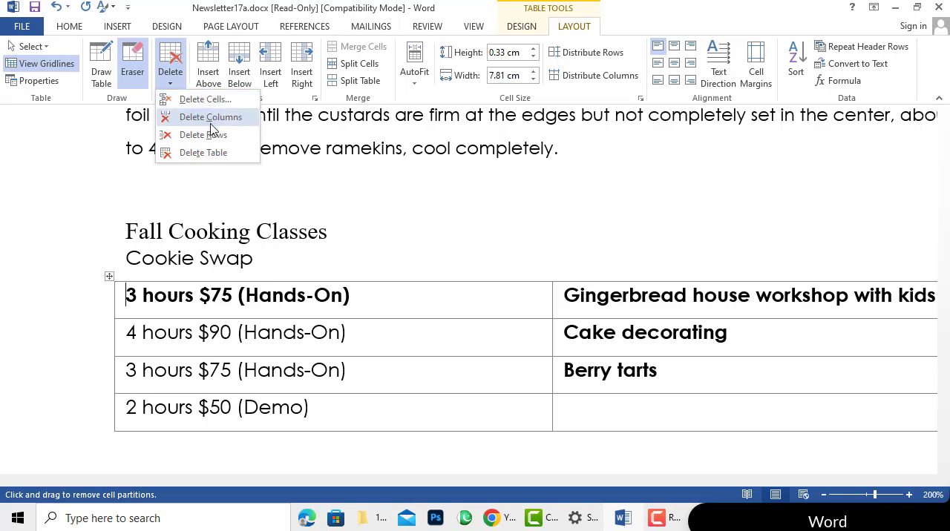
{"action": "left_click", "coordinate": [642, 417]}
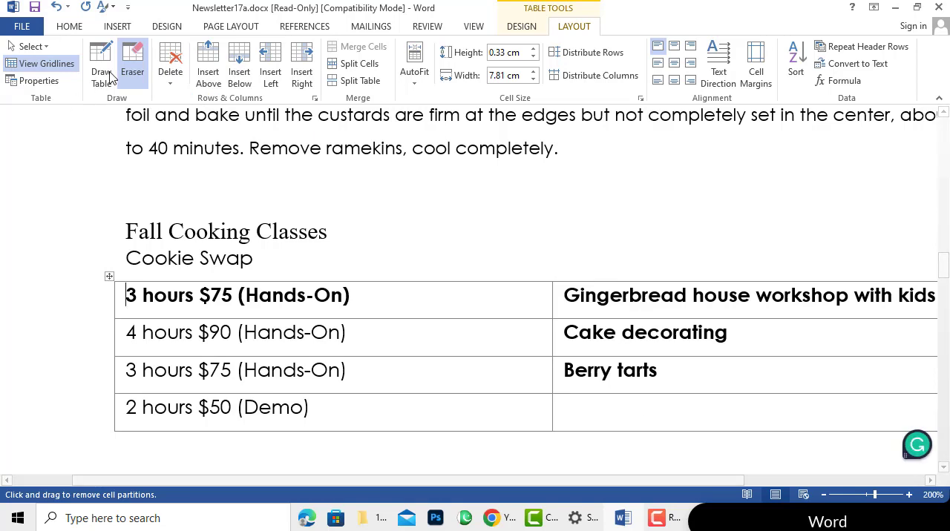
{"action": "left_click", "coordinate": [129, 80]}
Try deleting the empty cell in the last row with the Shift cells left option, and undo the deletion
{"action": "left_click", "coordinate": [634, 414]}
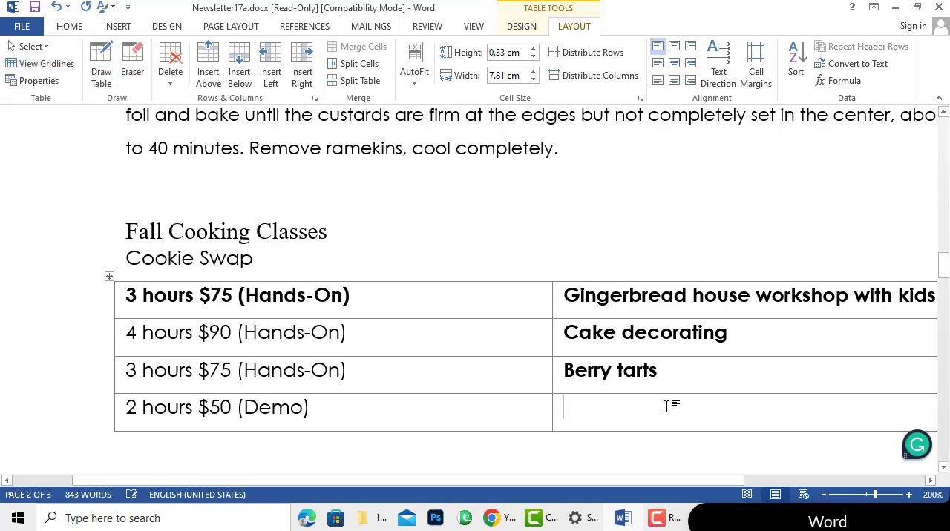
{"action": "left_click", "coordinate": [172, 81]}
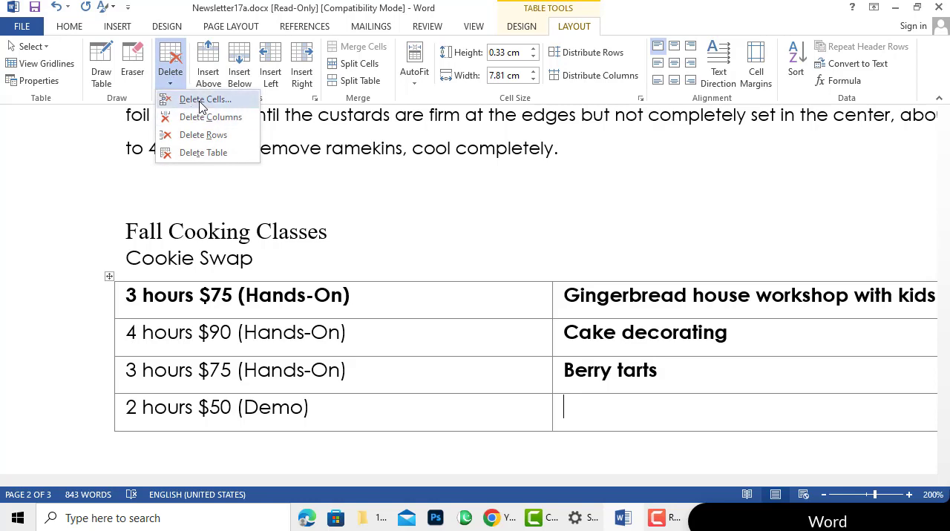
{"action": "left_click", "coordinate": [200, 102]}
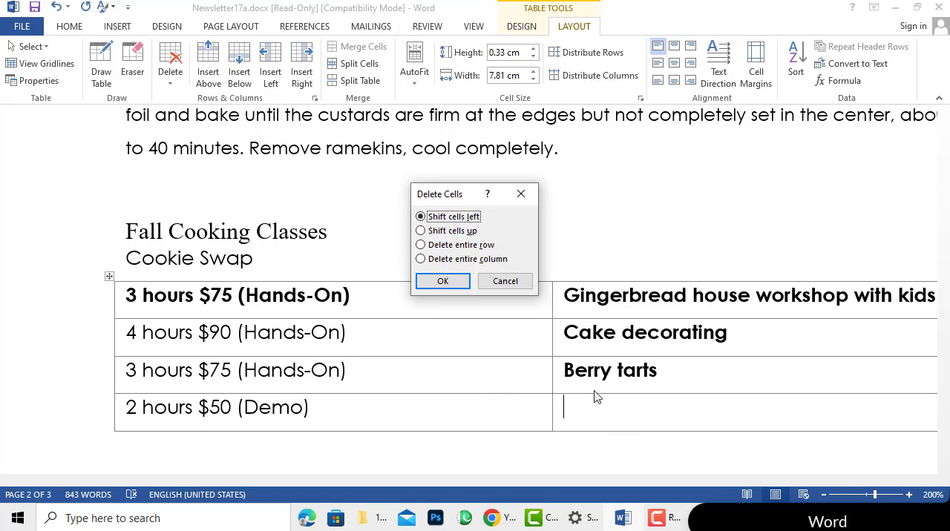
{"action": "left_click", "coordinate": [438, 233]}
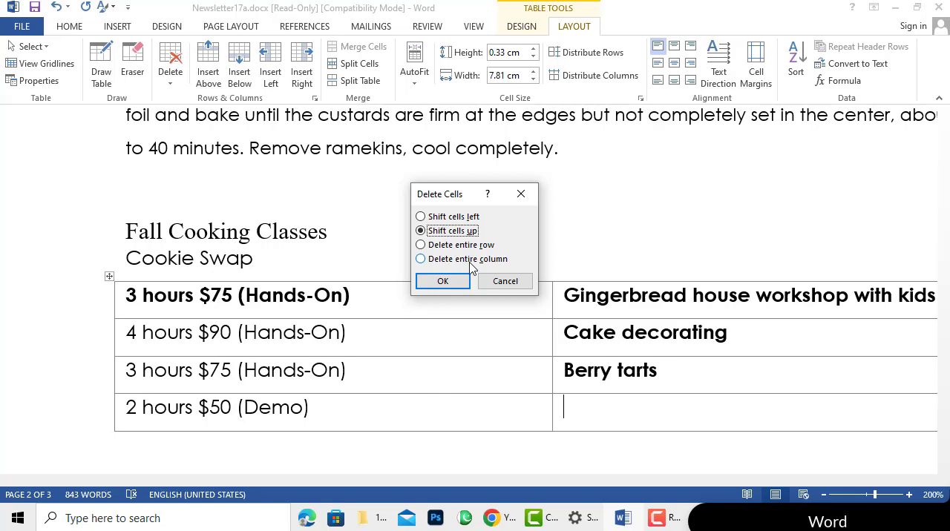
{"action": "left_click", "coordinate": [454, 218]}
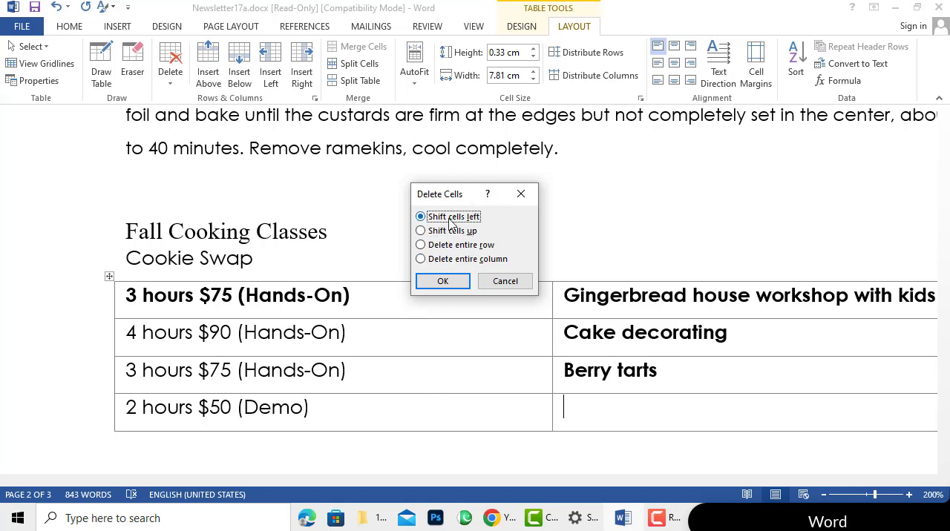
{"action": "left_click", "coordinate": [458, 286]}
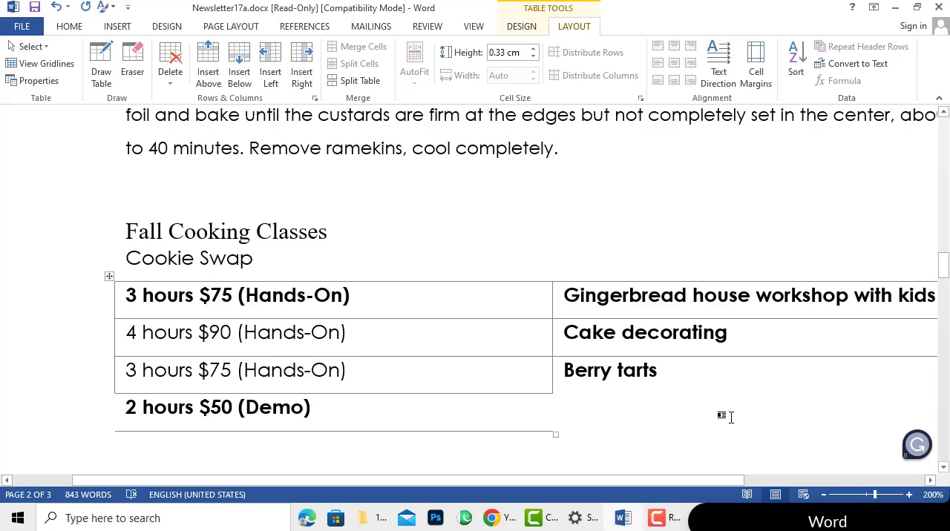
{"action": "key", "text": "ctrl+z"}
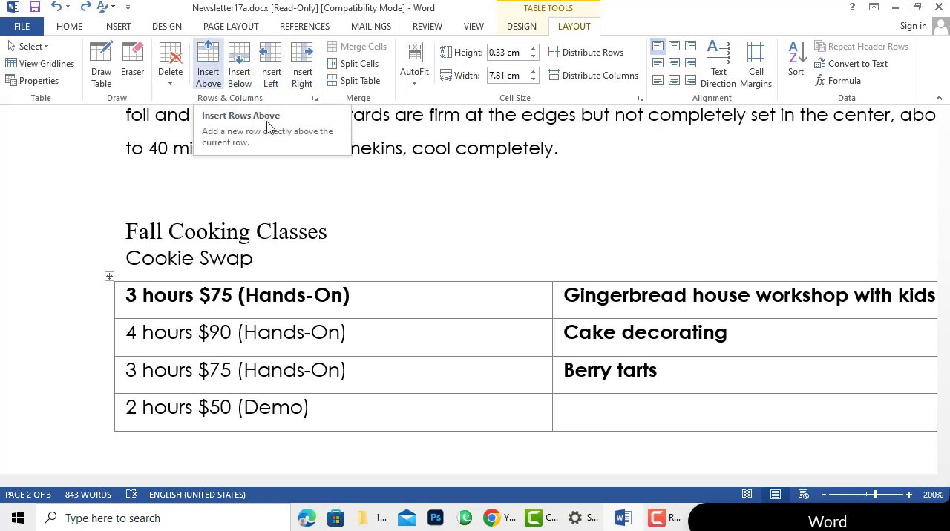
Insert an empty row above the first table row and another below the "4 hours $90 (Hands-On)" row
{"action": "left_click", "coordinate": [429, 298]}
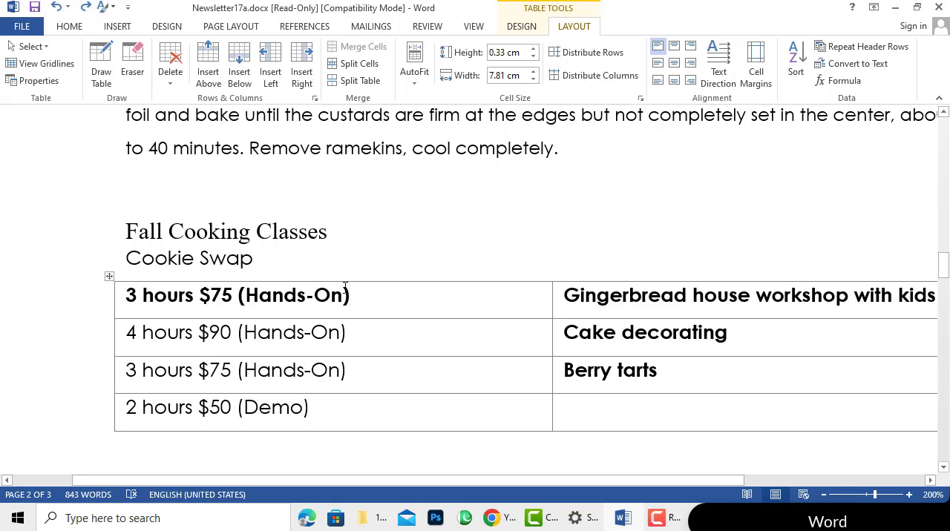
{"action": "left_click", "coordinate": [208, 57]}
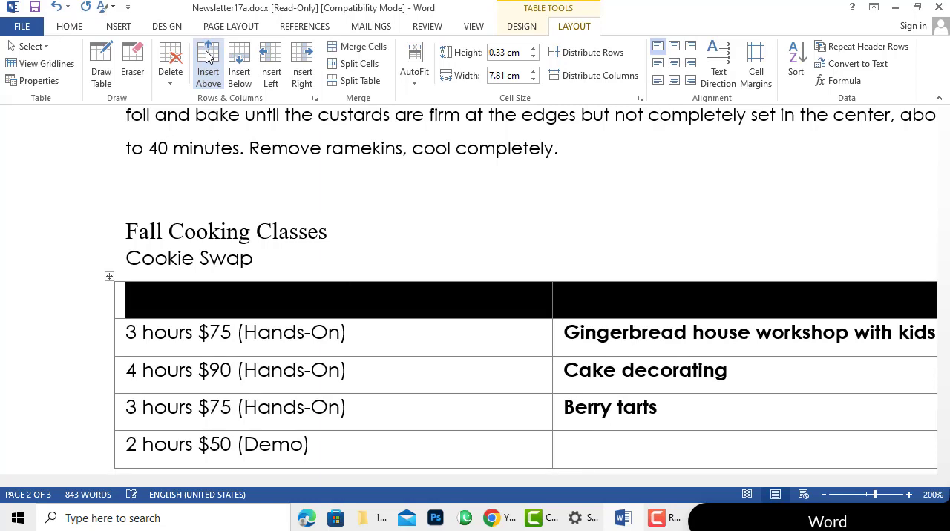
{"action": "left_click", "coordinate": [365, 337]}
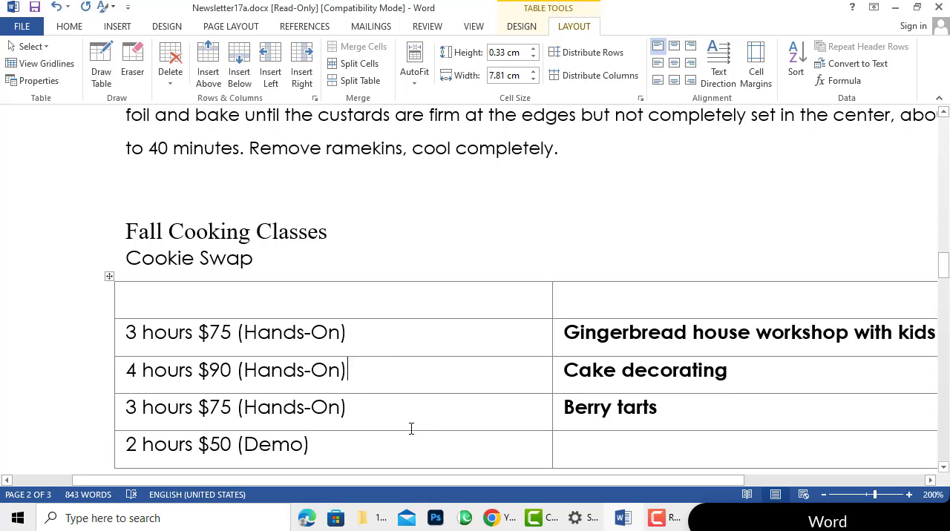
{"action": "left_click", "coordinate": [240, 55]}
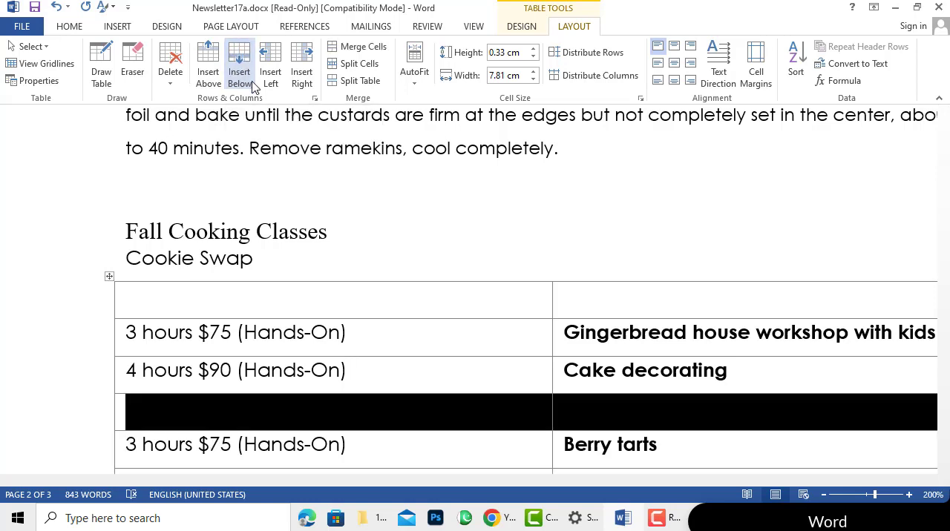
Try inserting a column before the first column and another after the "4 hours $90 (Hands-On)" column, and undo both insertions
{"action": "left_click", "coordinate": [370, 374]}
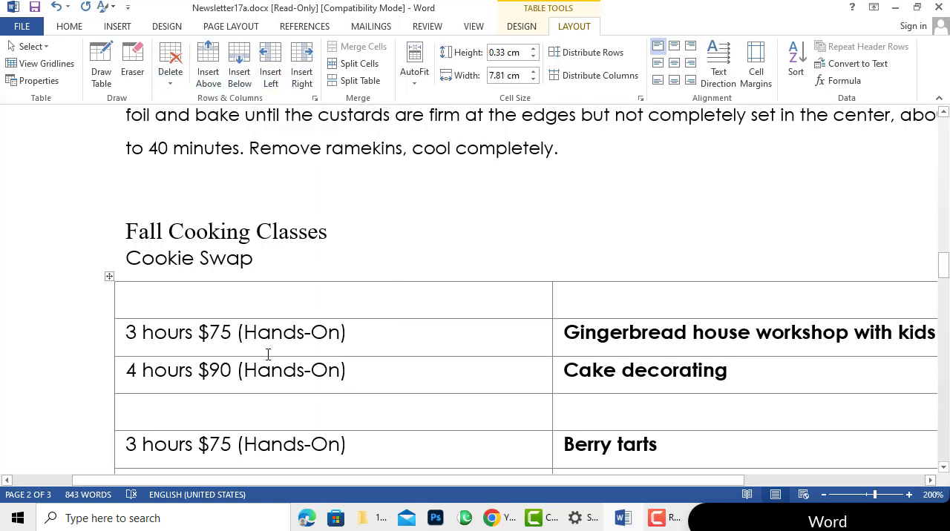
{"action": "left_click", "coordinate": [244, 332]}
{"action": "left_click", "coordinate": [271, 61]}
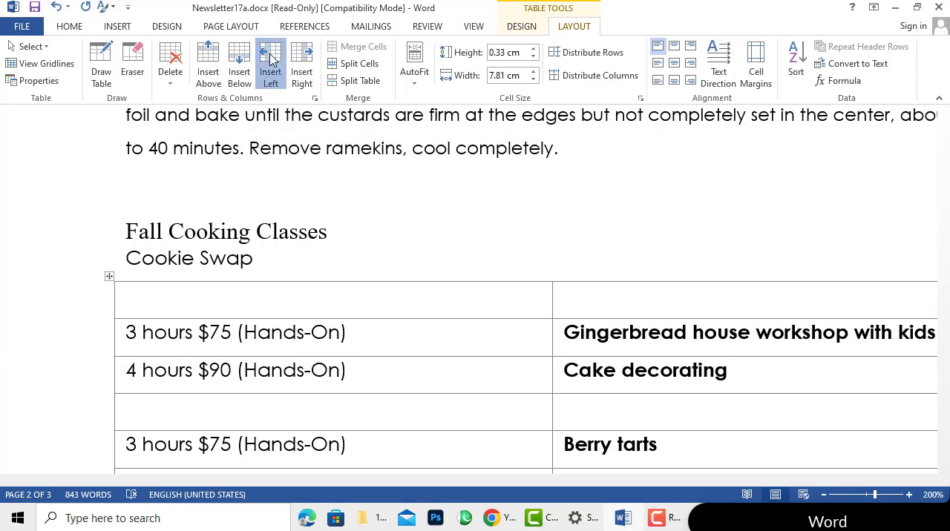
{"action": "left_click", "coordinate": [445, 406]}
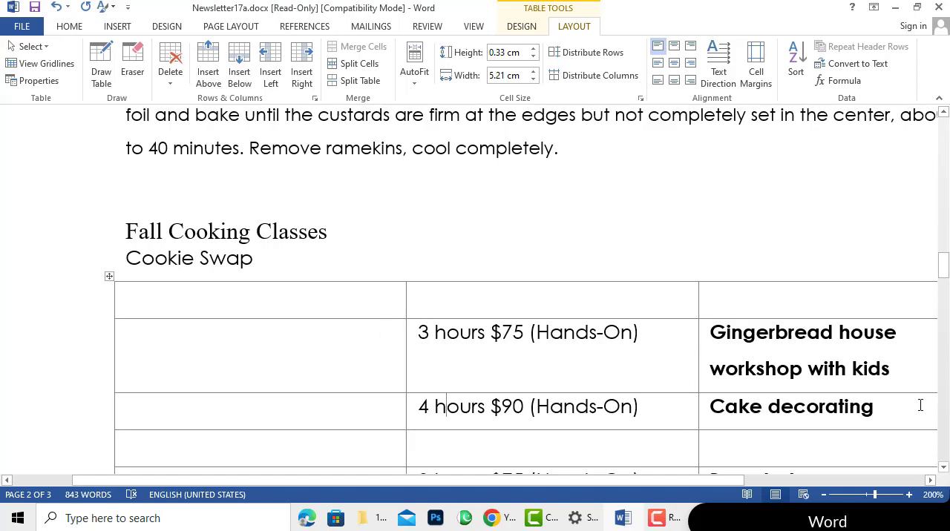
{"action": "left_click", "coordinate": [304, 54]}
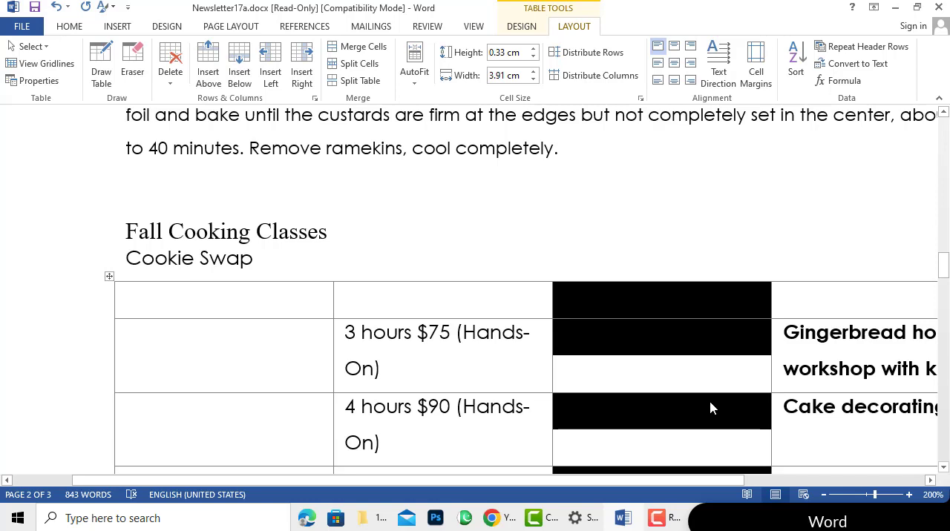
{"action": "key", "text": "ctrl+z"}
{"action": "key", "text": "ctrl+z"}
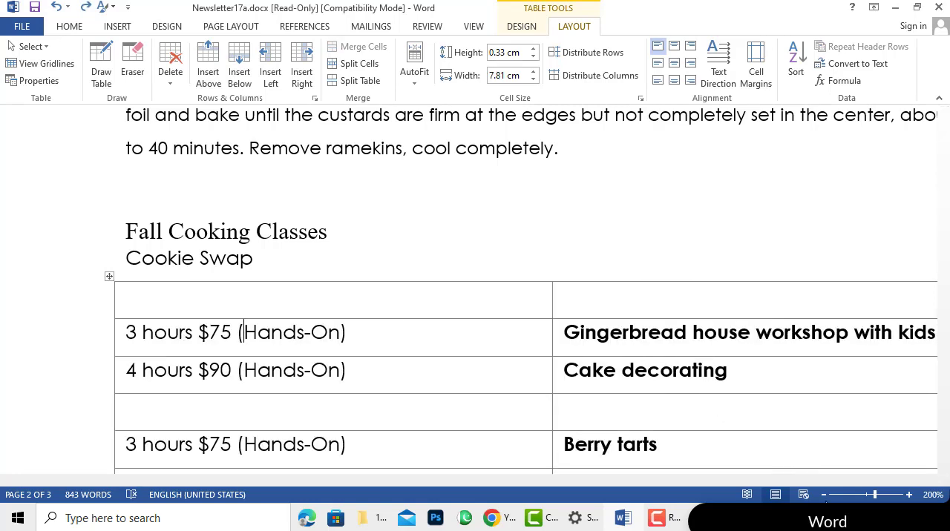
Zoom the document out to 160% and remove the two empty rows from the Fall Cooking Classes table
{"action": "left_click", "coordinate": [823, 495]}
{"action": "left_click", "coordinate": [823, 495]}
{"action": "left_click", "coordinate": [823, 495]}
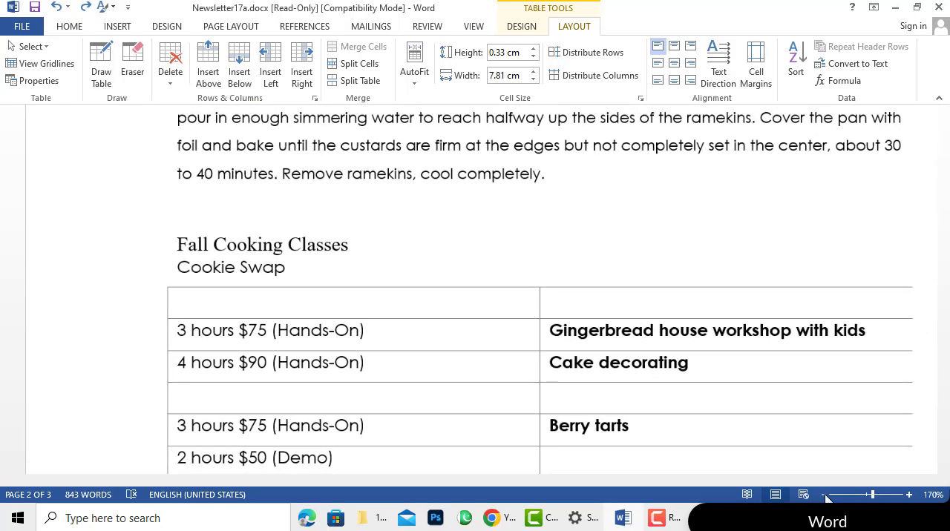
{"action": "left_click", "coordinate": [824, 495]}
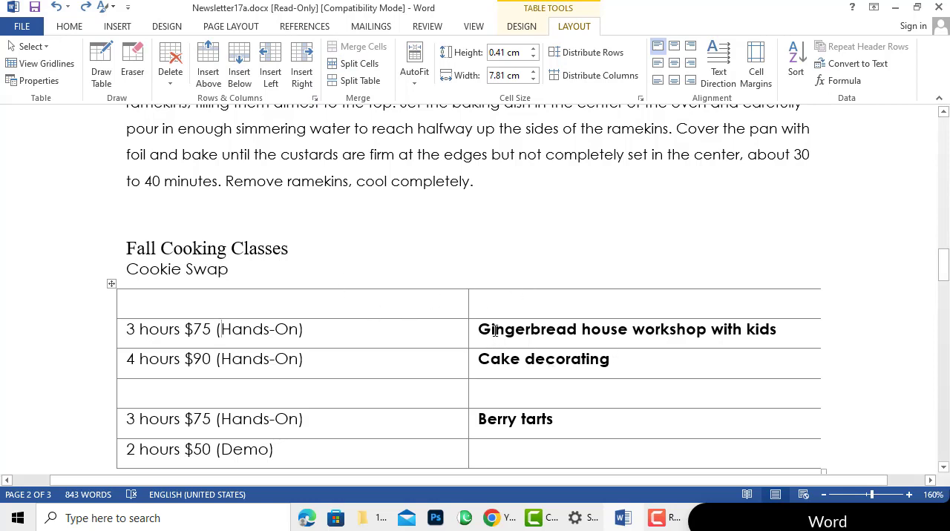
{"action": "left_click", "coordinate": [382, 307]}
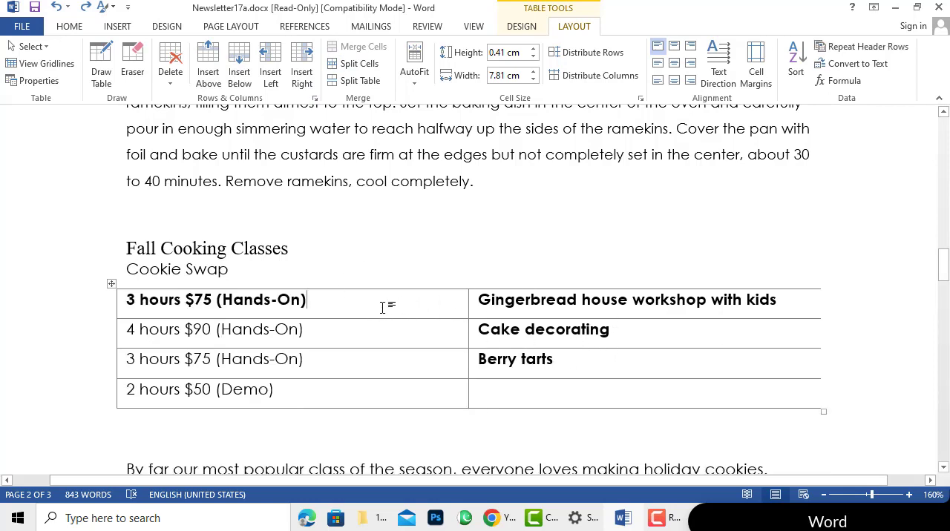
Merge the two cells of the last table row, "2 hours $50 (Demo)" and the empty cell beside it
{"action": "left_click", "coordinate": [558, 301]}
{"action": "left_click", "coordinate": [407, 400]}
{"action": "left_click", "coordinate": [525, 404]}
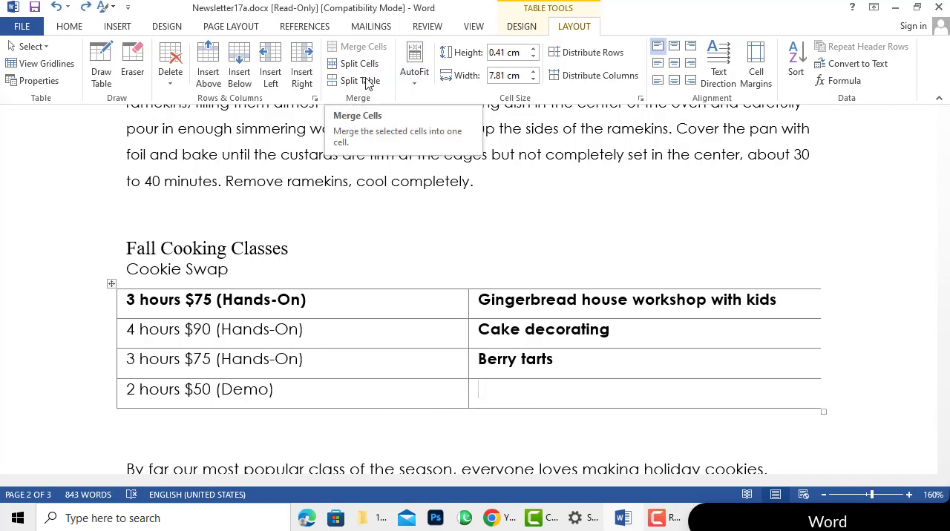
{"action": "left_click_drag", "start_coordinate": [407, 391], "coordinate": [482, 399]}
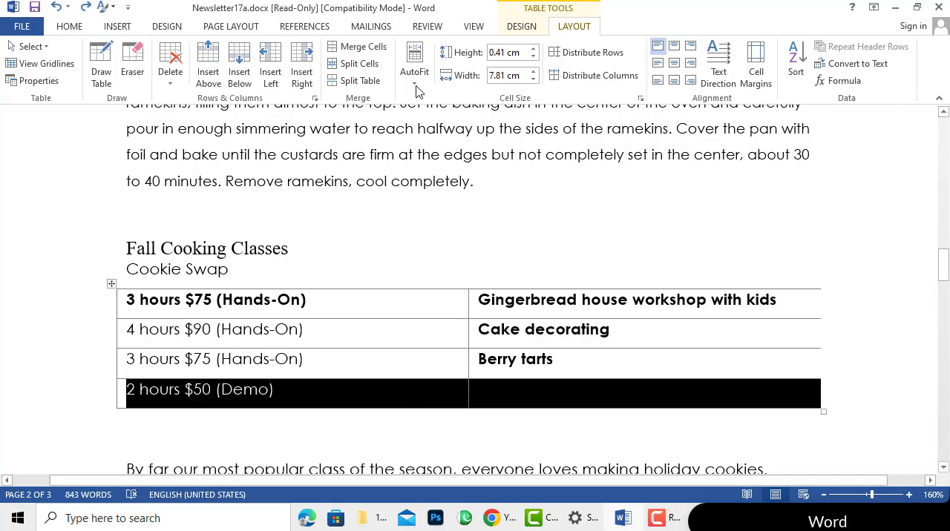
{"action": "left_click", "coordinate": [368, 52]}
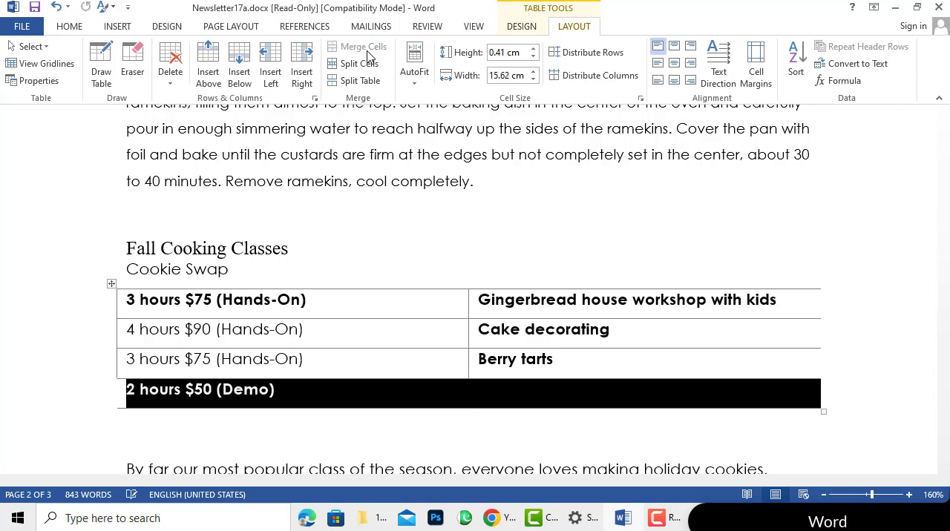
Try splitting the third row's "3 hours $75 (Hands-On)" cell into 2 columns and 1 row, and undo the split
{"action": "left_click", "coordinate": [424, 364]}
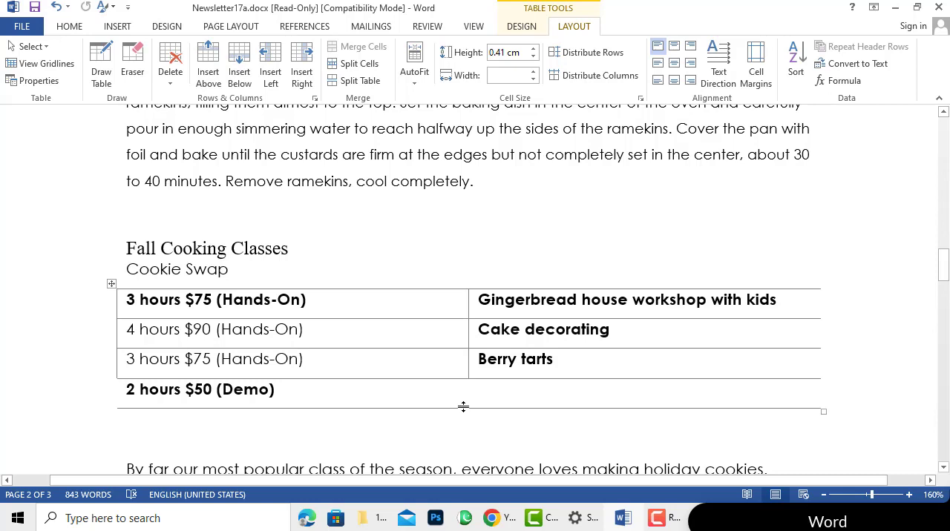
{"action": "left_click", "coordinate": [348, 65]}
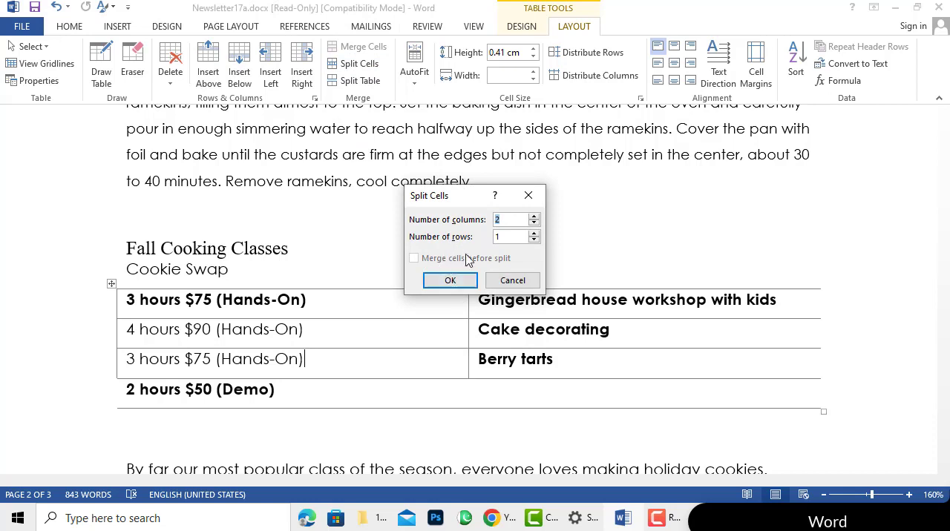
{"action": "left_click", "coordinate": [454, 285]}
{"action": "left_click", "coordinate": [502, 392]}
{"action": "left_click", "coordinate": [389, 392]}
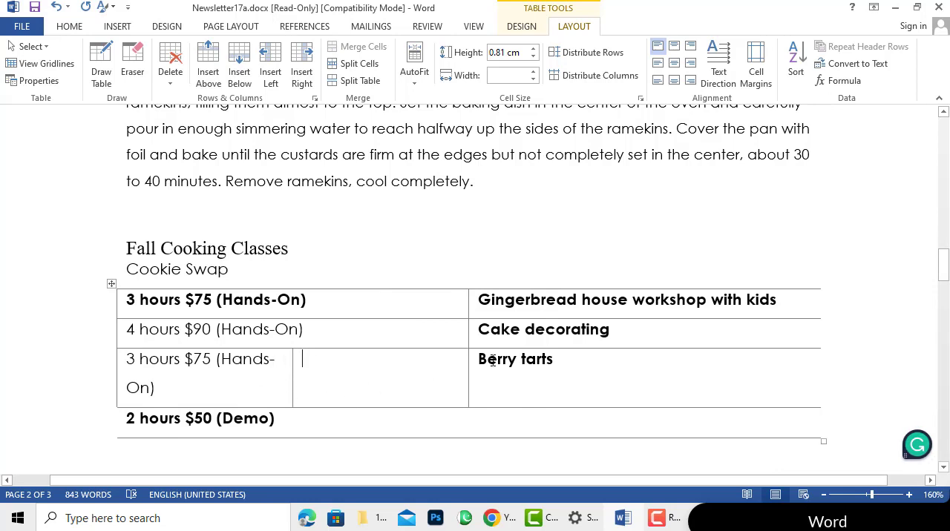
{"action": "key", "text": "ctrl+z"}
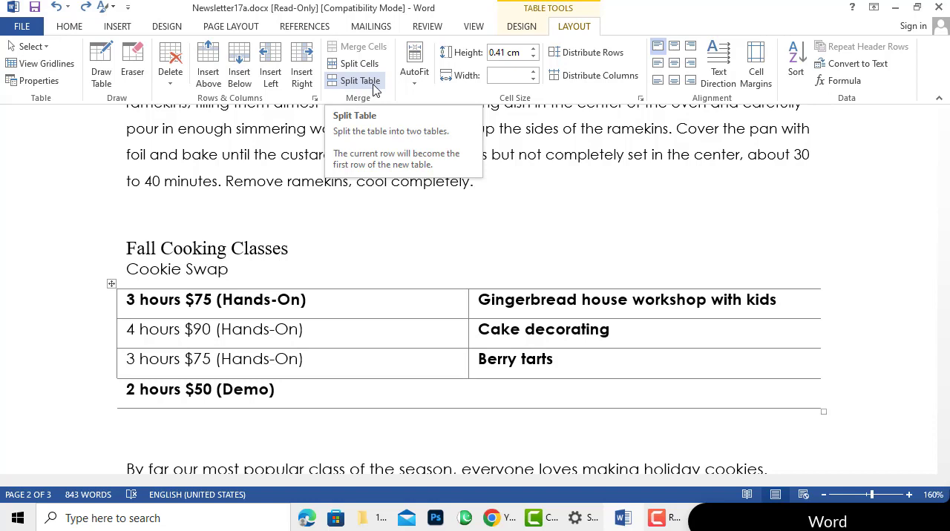
Set the height of the third table row to 0.5 cm
{"action": "left_click", "coordinate": [409, 87]}
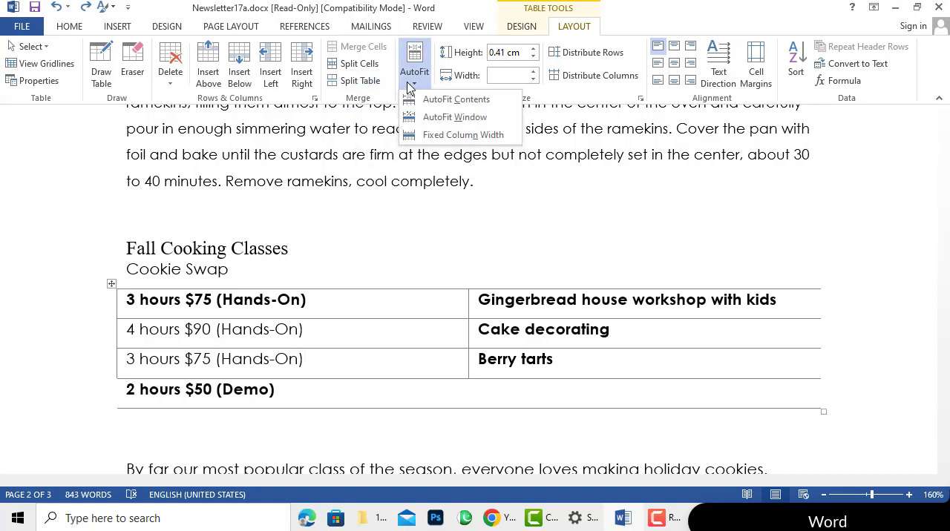
{"action": "left_click", "coordinate": [407, 86]}
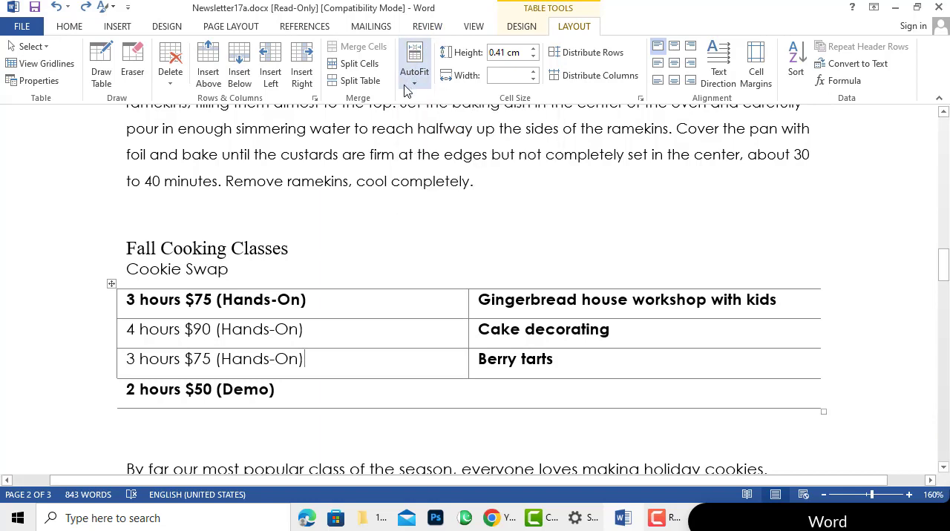
{"action": "left_click", "coordinate": [531, 59]}
{"action": "left_click", "coordinate": [530, 60]}
{"action": "left_click", "coordinate": [531, 59]}
{"action": "left_click", "coordinate": [530, 59]}
{"action": "left_click", "coordinate": [530, 60]}
{"action": "left_click", "coordinate": [532, 49]}
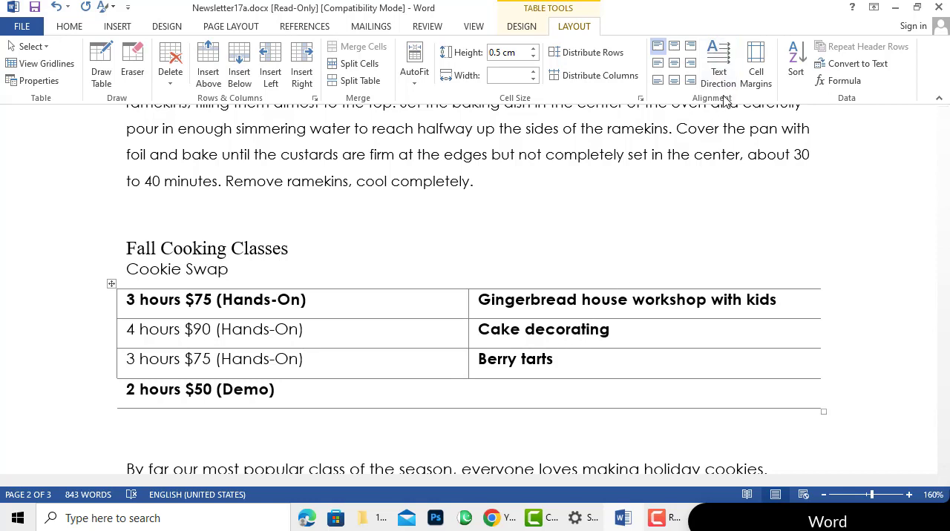
Try the top center, top right and top left alignments on the third row's "3 hours $75 (Hands-On)" cell
{"action": "left_click", "coordinate": [674, 46]}
{"action": "left_click", "coordinate": [693, 47]}
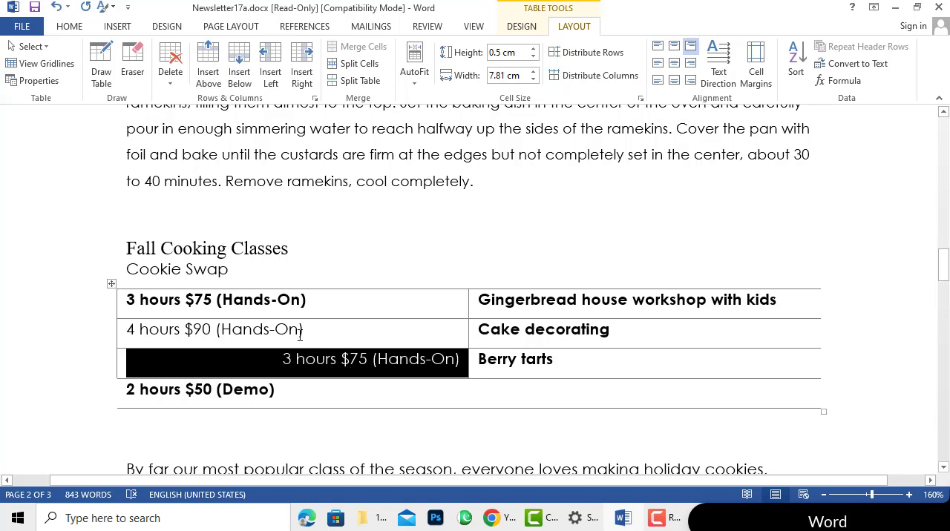
{"action": "left_click", "coordinate": [677, 46]}
{"action": "left_click", "coordinate": [658, 46]}
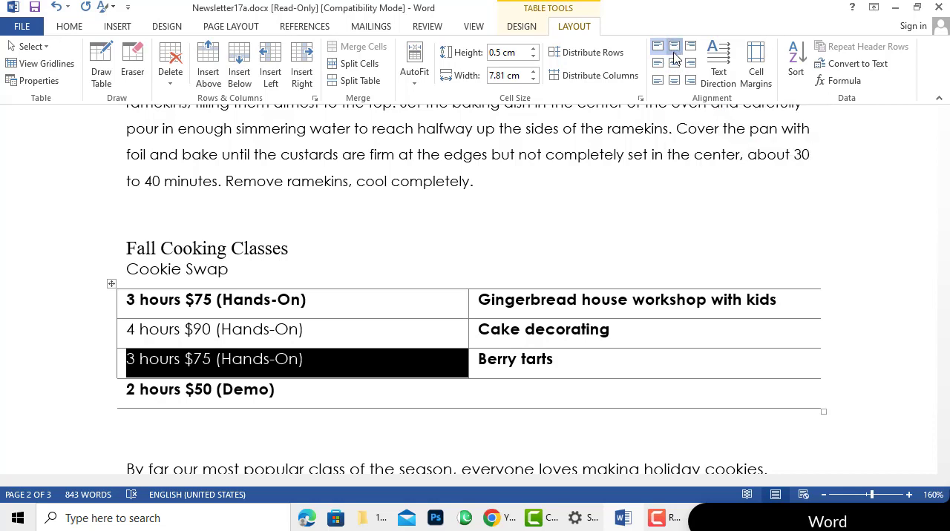
{"action": "left_click", "coordinate": [673, 46]}
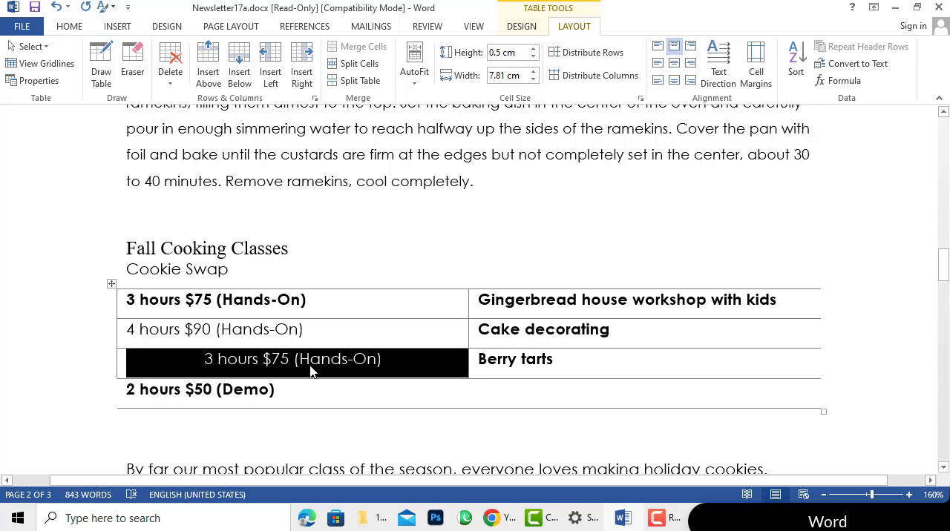
{"action": "left_click", "coordinate": [690, 46]}
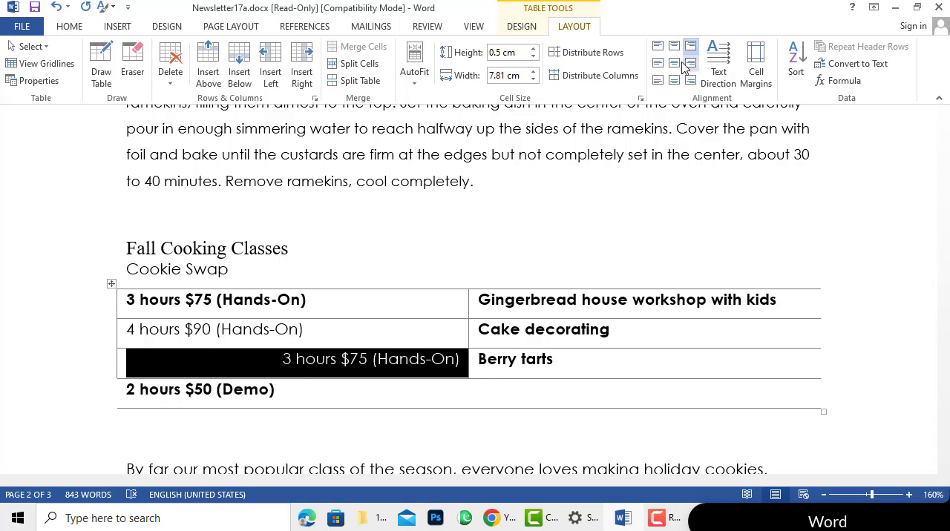
Try the center and center left alignments on the "3 hours $75 (Hands-On)" cell, and settle on bottom left alignment
{"action": "left_click", "coordinate": [674, 63]}
{"action": "left_click", "coordinate": [656, 64]}
{"action": "left_click", "coordinate": [658, 79]}
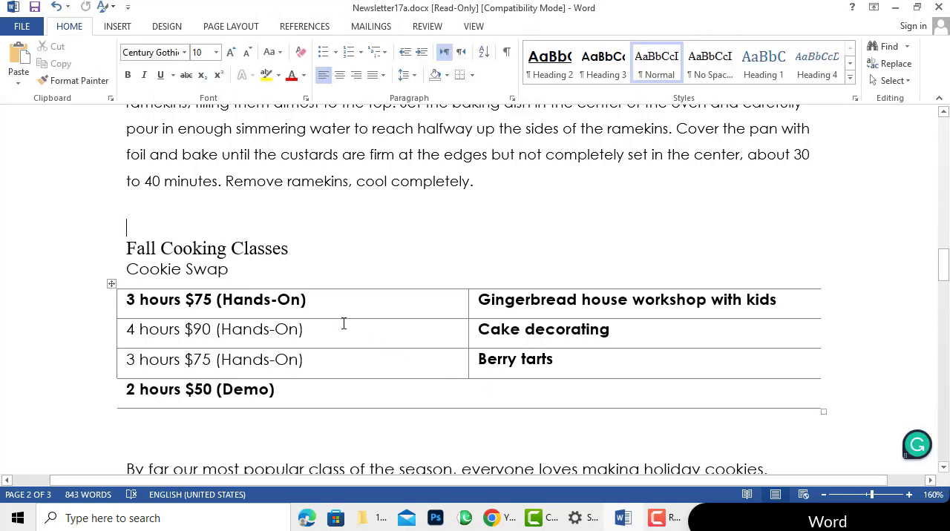
Place the cursor in the "4 hours $90 (Hands-On)" cell and display the table layout tools again
{"action": "left_click", "coordinate": [349, 282]}
{"action": "left_click", "coordinate": [390, 339]}
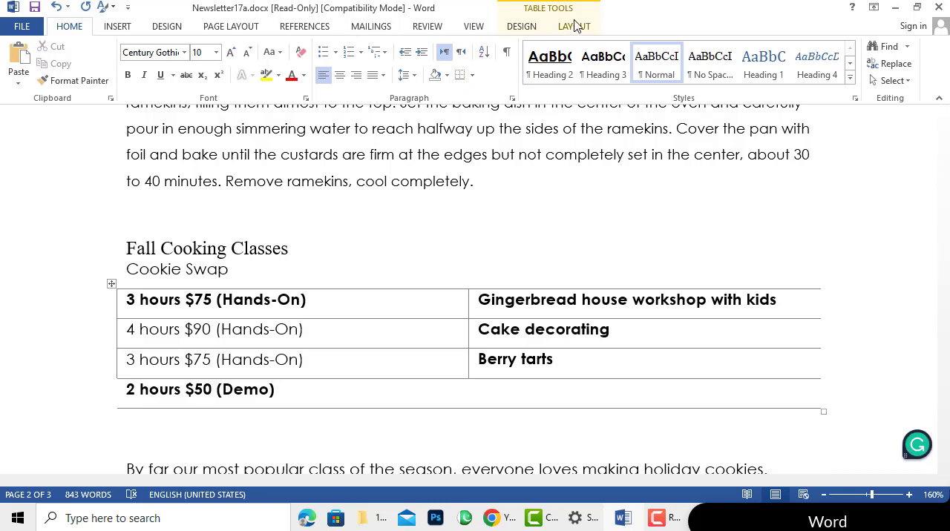
{"action": "left_click", "coordinate": [576, 26]}
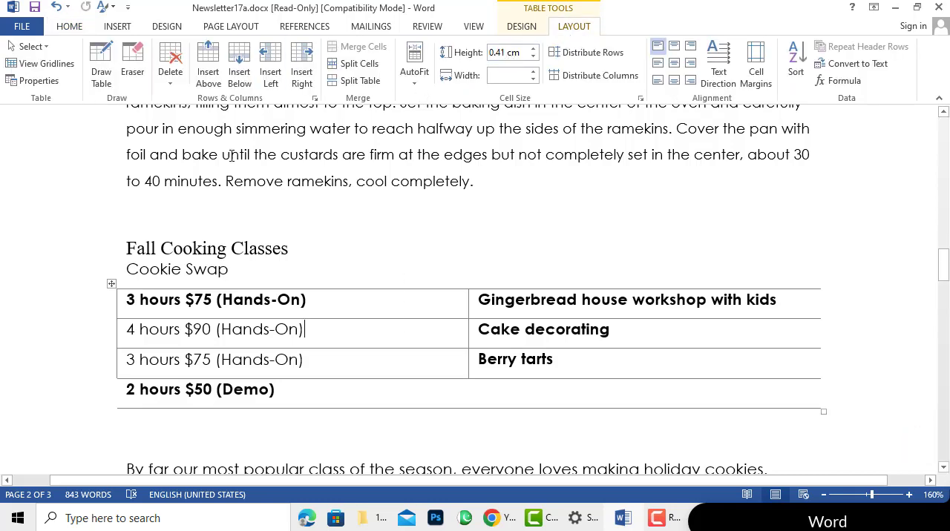